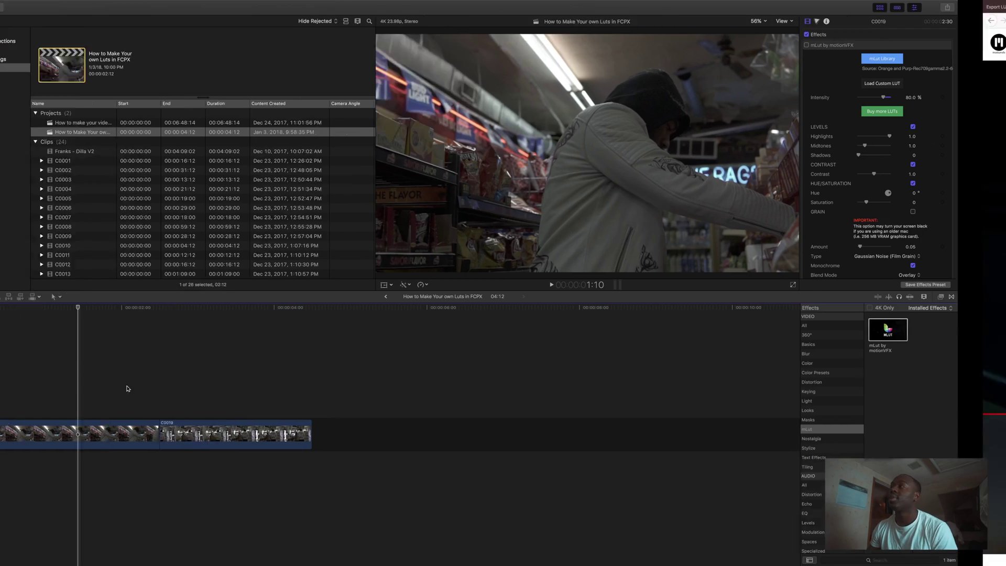
Step: Switch to Firefox and review the download, installation and license instructions on the Export LUT Lightroom plugin page
key(ctrl+Right)
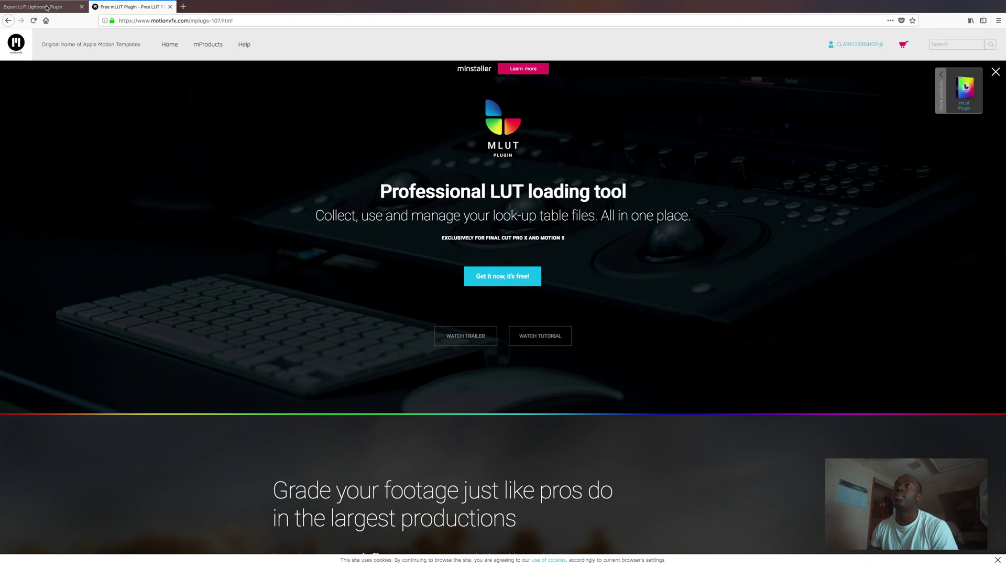
click(46, 7)
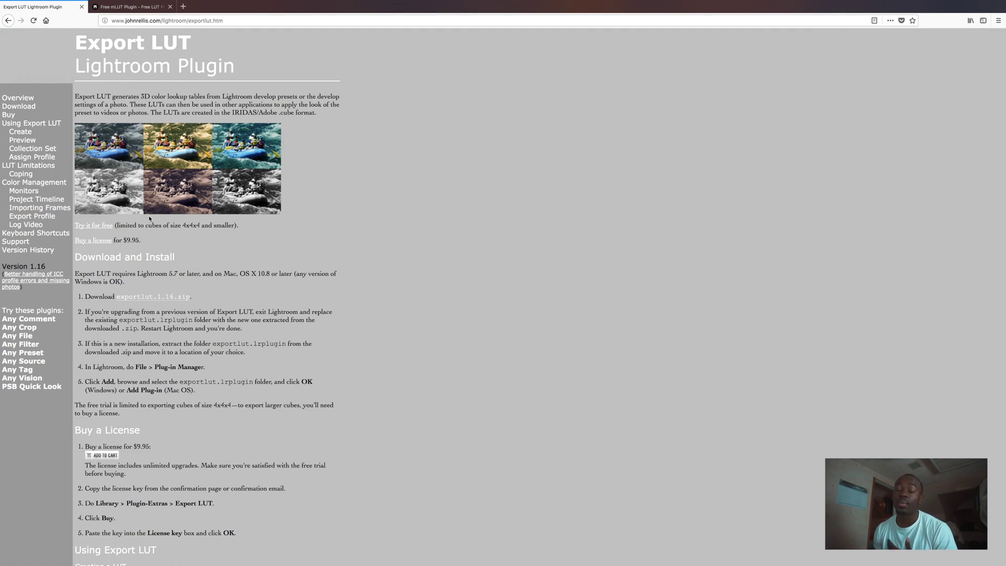
scroll(150, 237, down, 3)
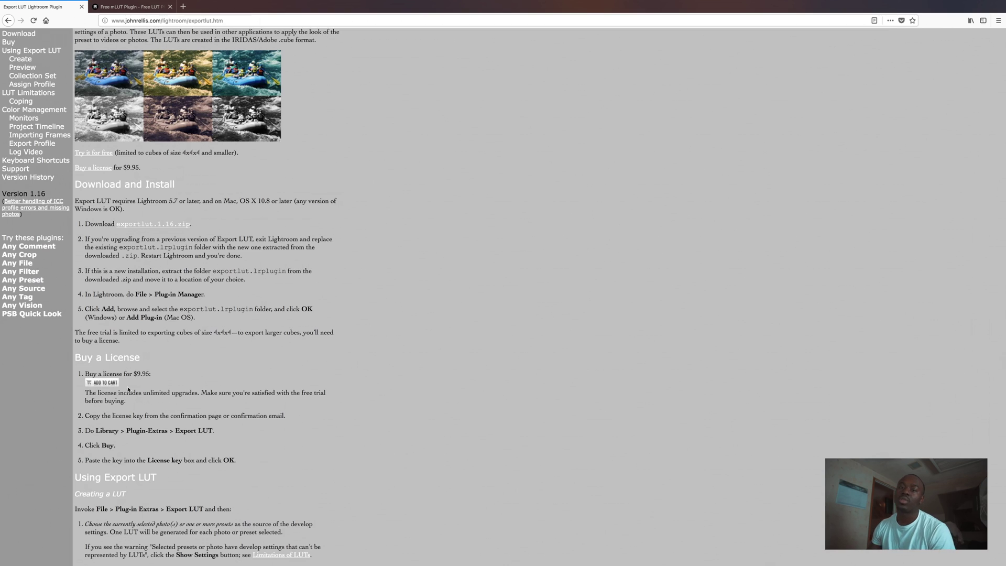
Step: Switch to Lightroom and check the Export LUT entry in the Plug-in Manager, leaving the settings as they are
key(ctrl+Left)
key(ctrl+Left)
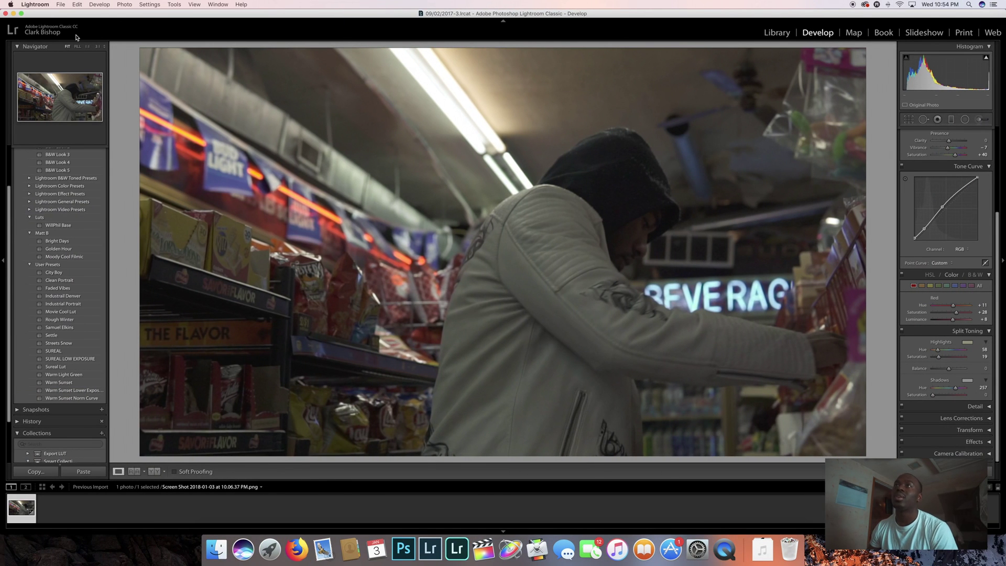
click(61, 5)
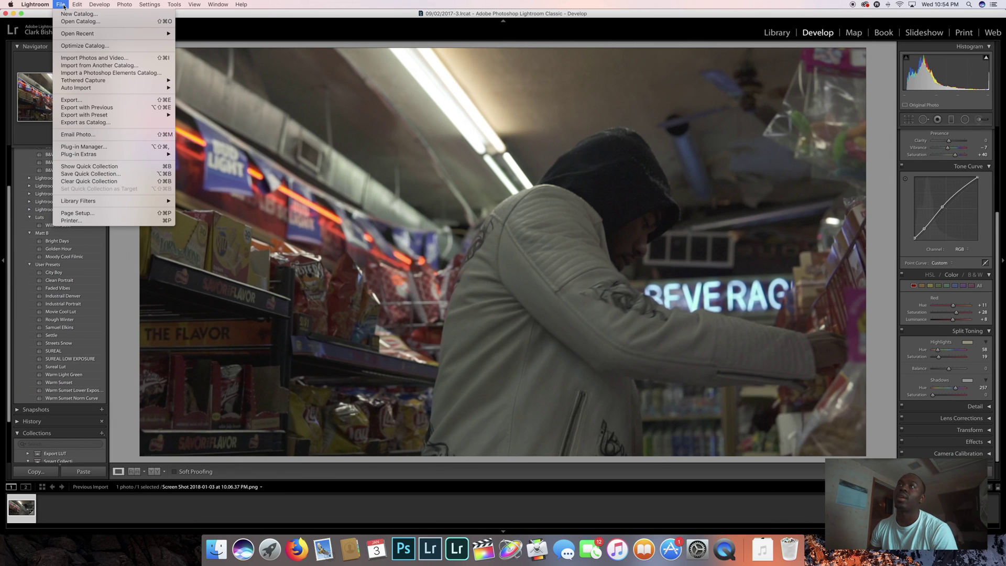
click(83, 147)
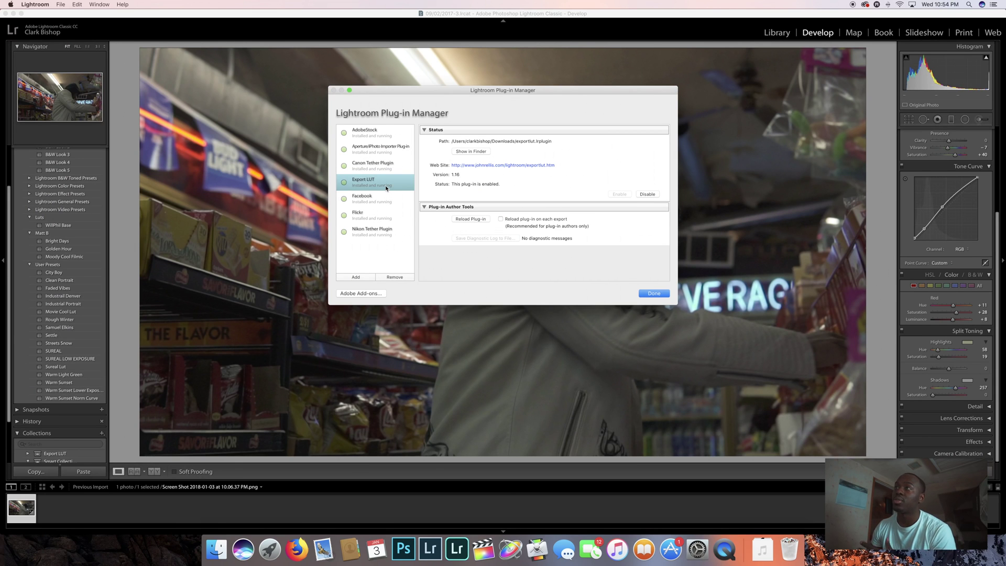
click(652, 295)
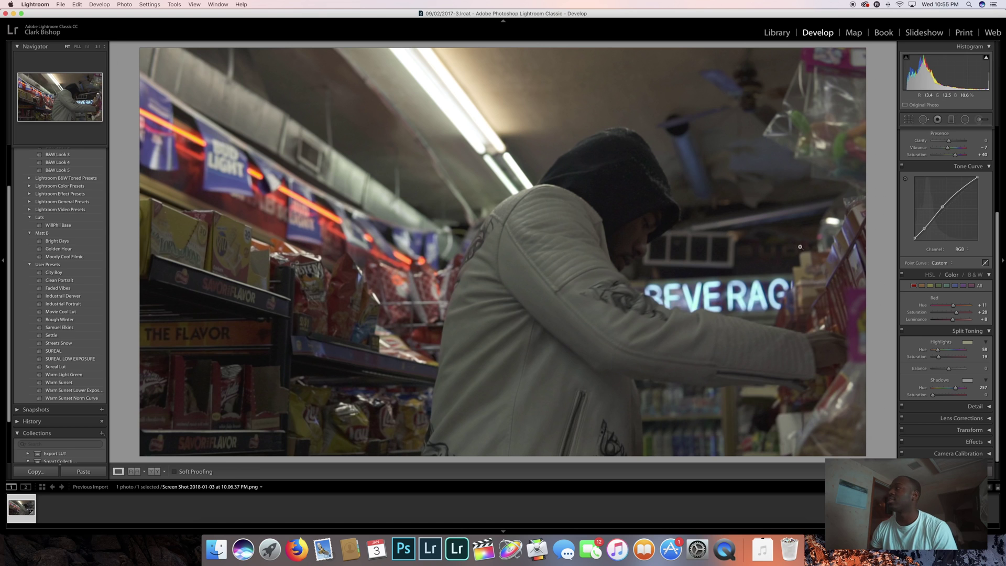
Step: Review the photo's develop adjustments, inspect the Export LUT options with the quality kept at High, and cancel without exporting
scroll(954, 157, up, 3)
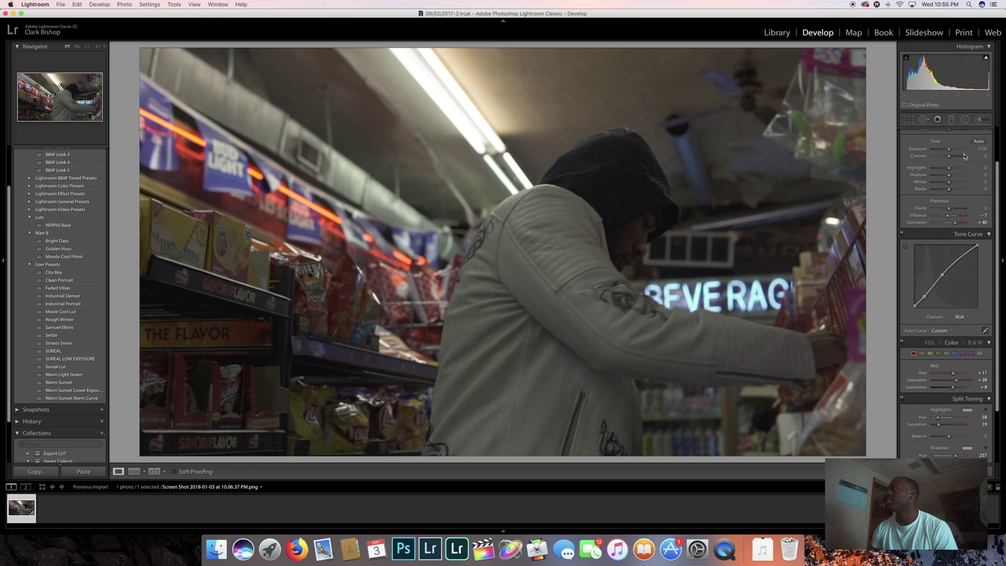
scroll(947, 196, down, 1)
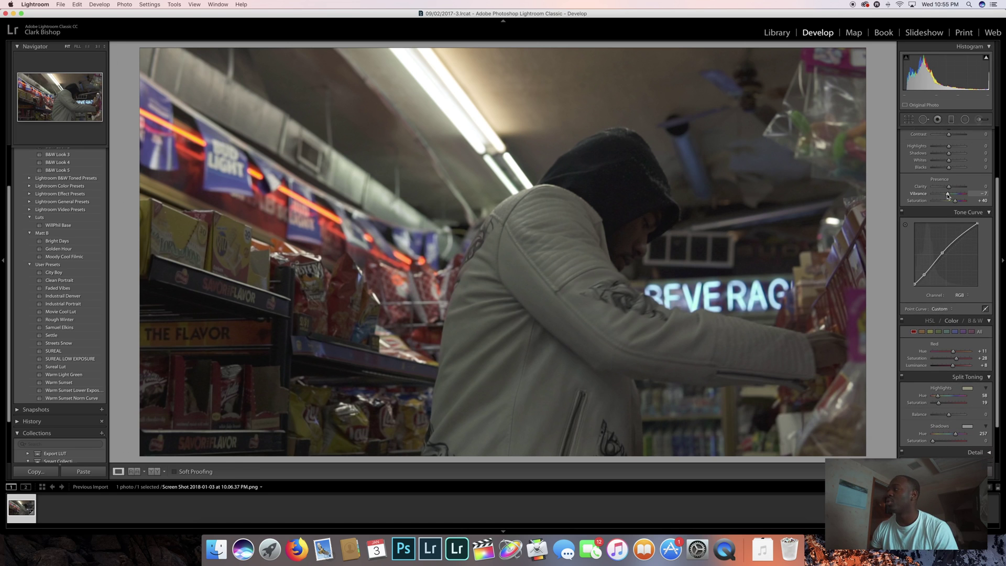
scroll(944, 262, down, 2)
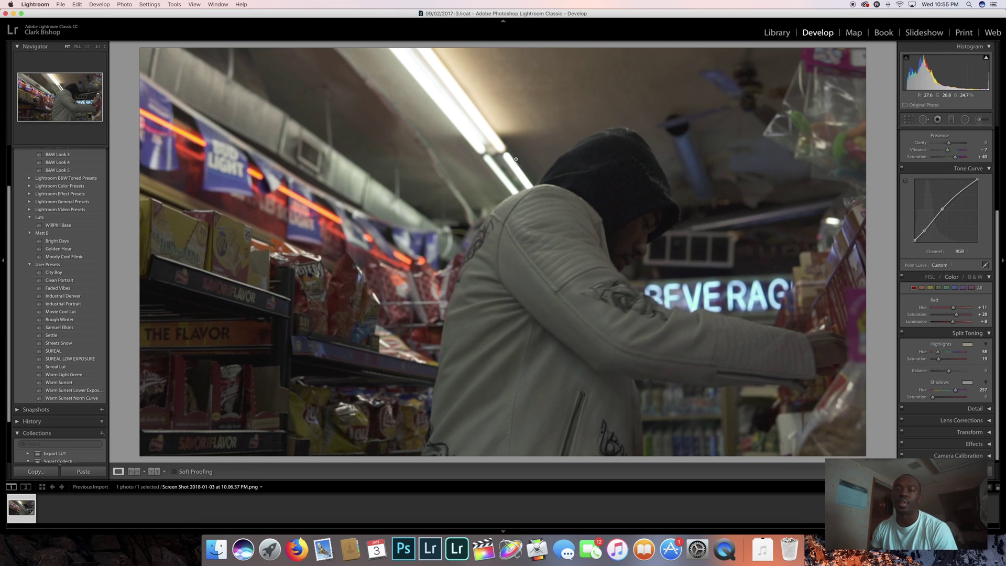
click(61, 4)
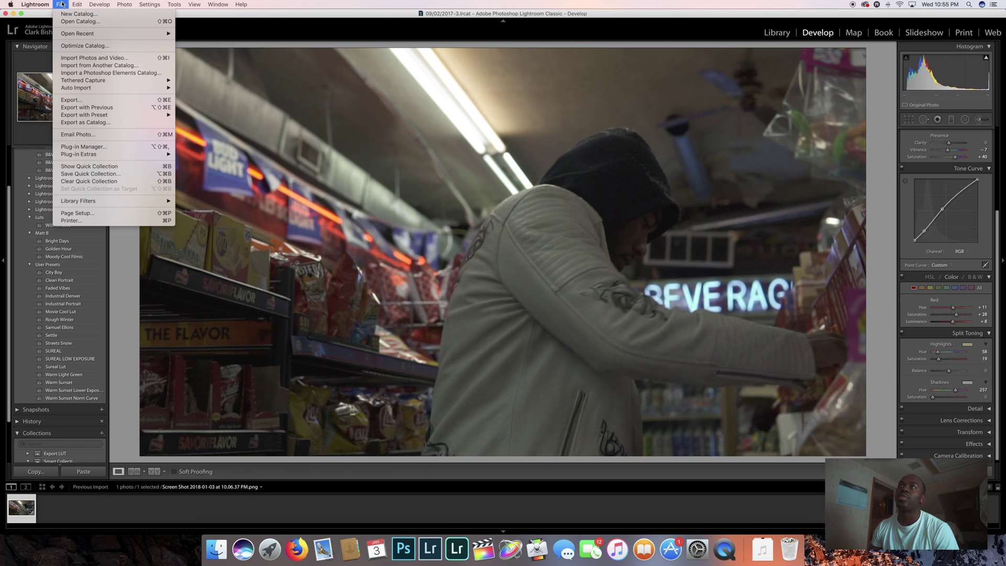
mouse_move(82, 155)
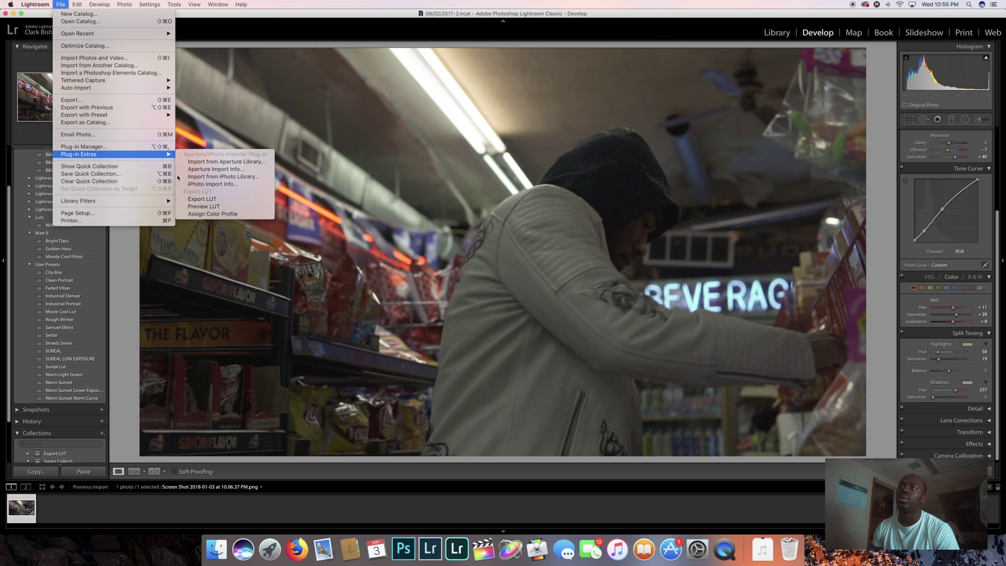
click(202, 199)
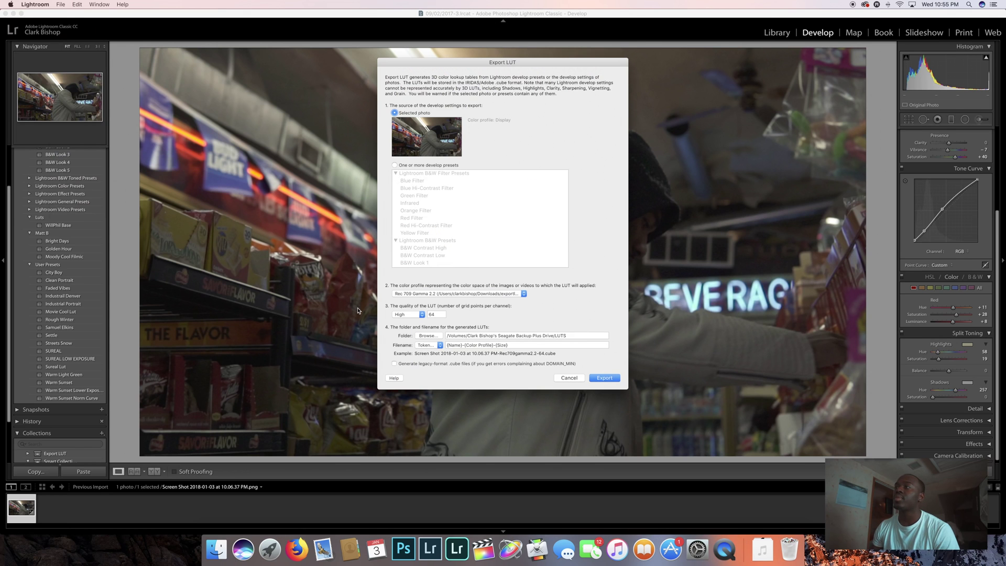
click(410, 319)
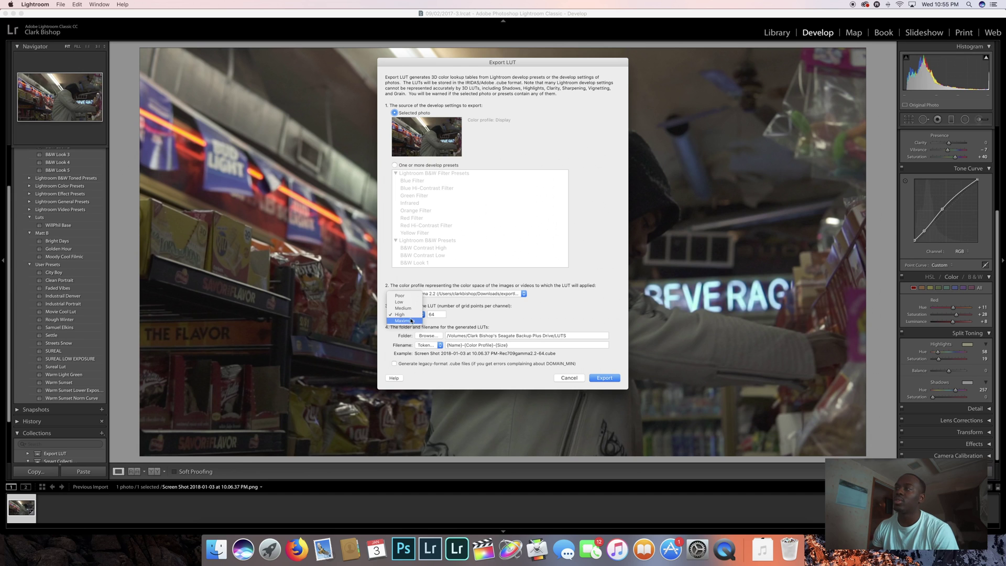
click(414, 316)
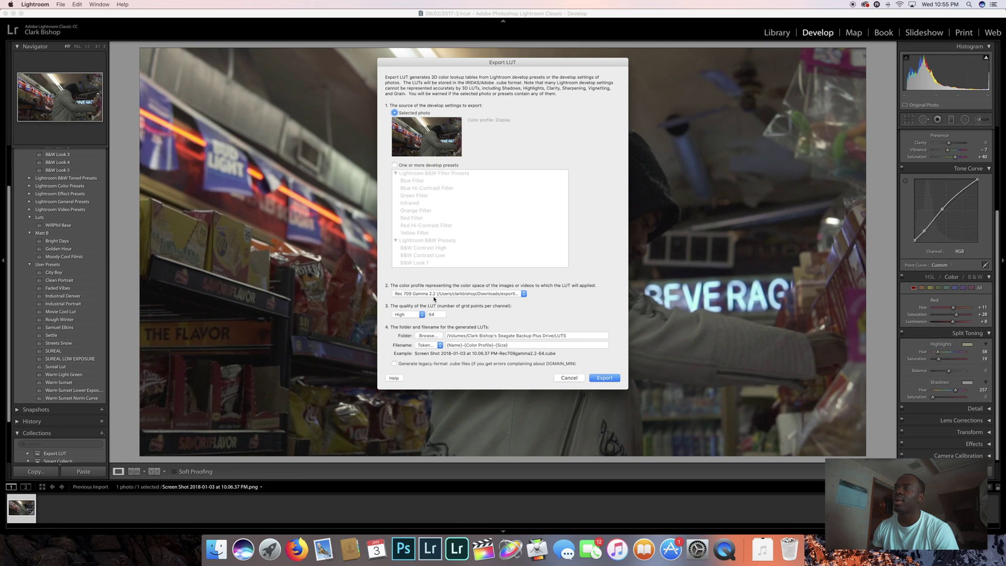
click(569, 378)
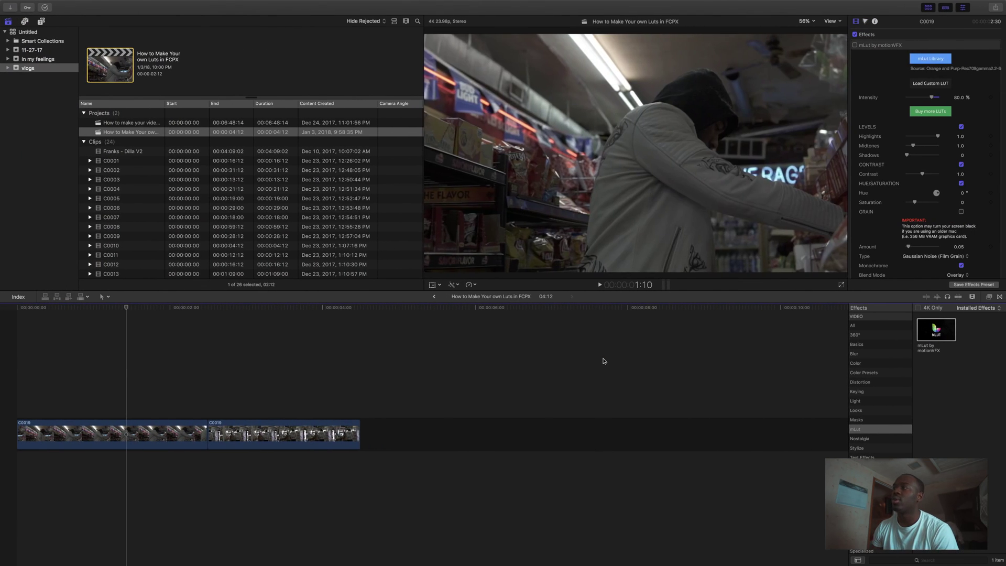
Step: Switch to Firefox and view the motionVFX page for the free mLUT plugin
key(ctrl+Right)
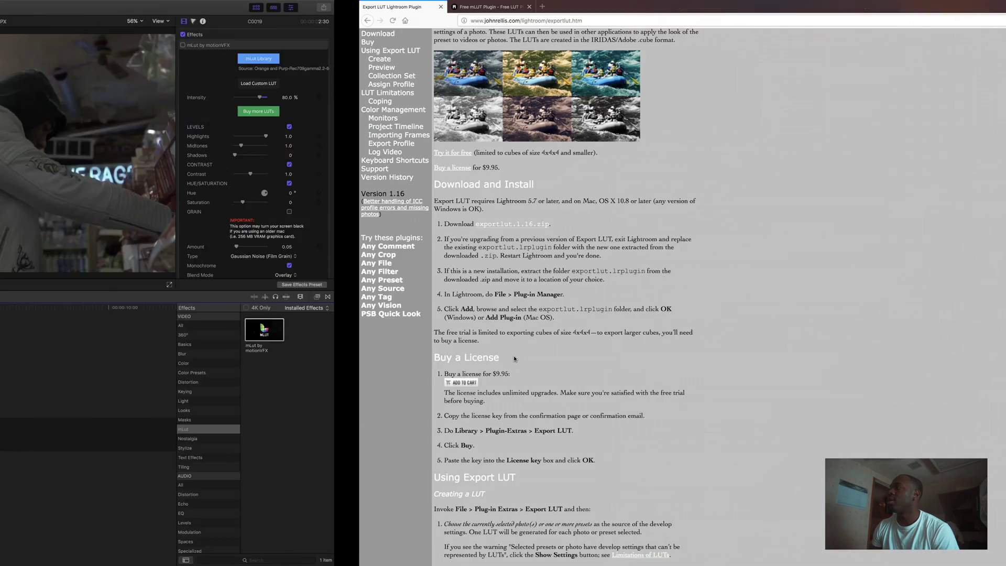
click(128, 5)
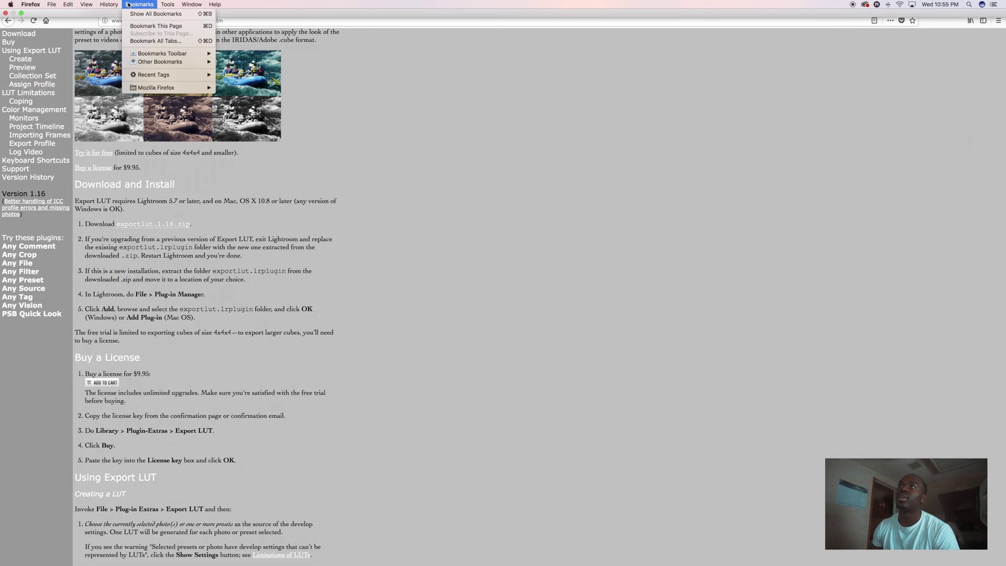
click(82, 115)
key(ctrl+Tab)
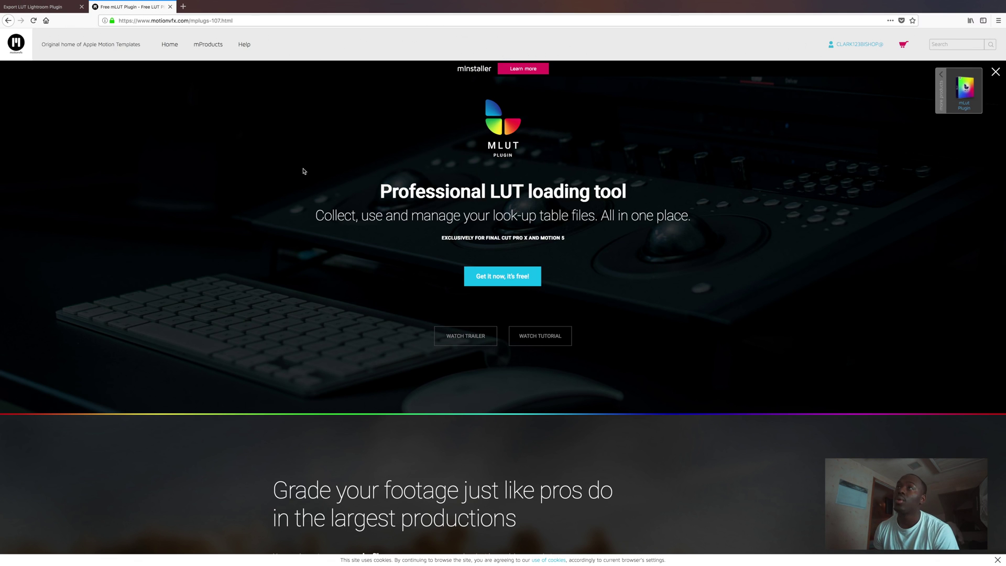
Step: Open mInstaller and check the installation entry for mLUT Plugin 1.4
click(878, 4)
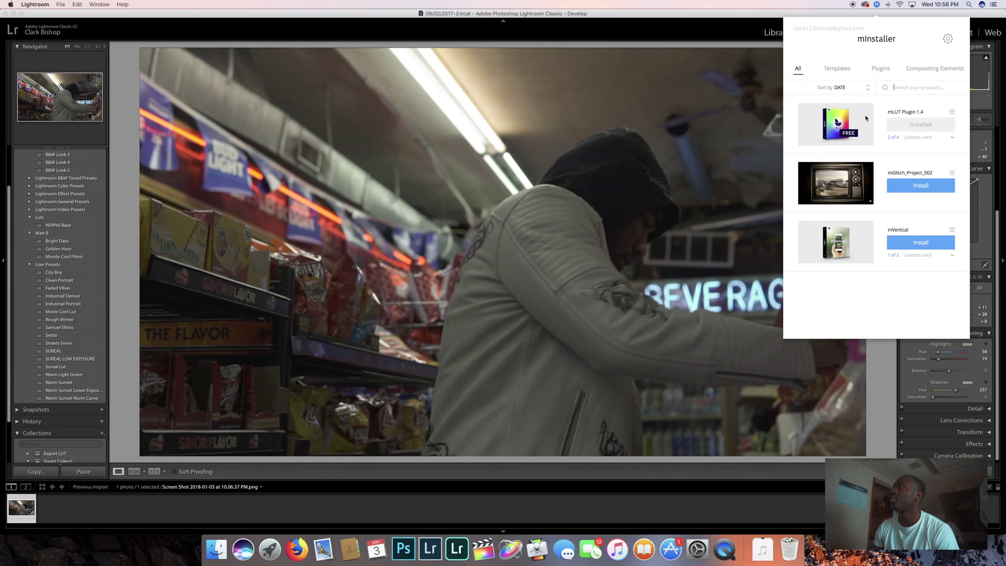
key(ctrl+Right)
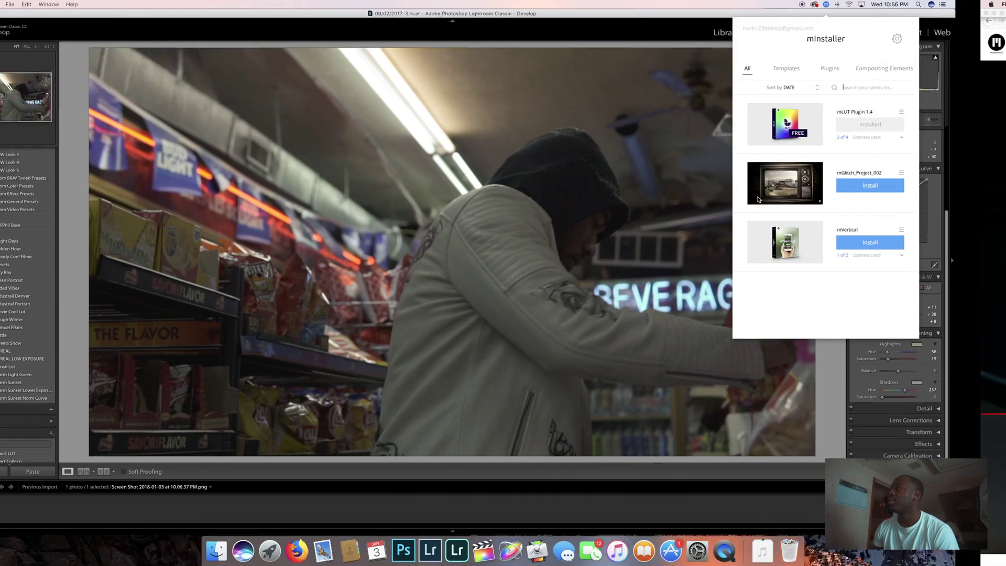
key(ctrl+Right)
Step: Switch to Final Cut Pro and apply the "mLut by motionVFX" effect to the first clip in the timeline
key(ctrl+Left)
key(ctrl+Left)
key(ctrl+Left)
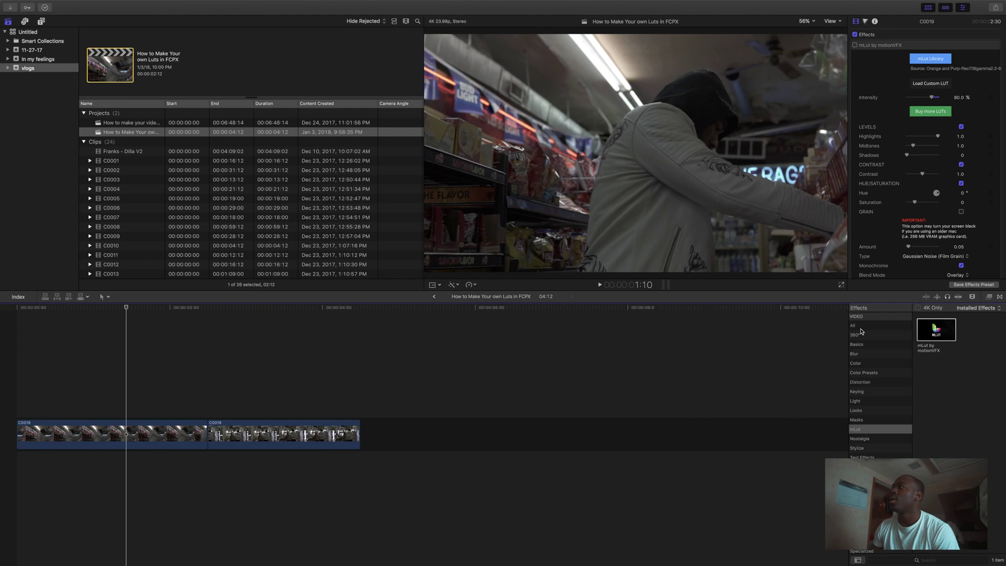
click(860, 327)
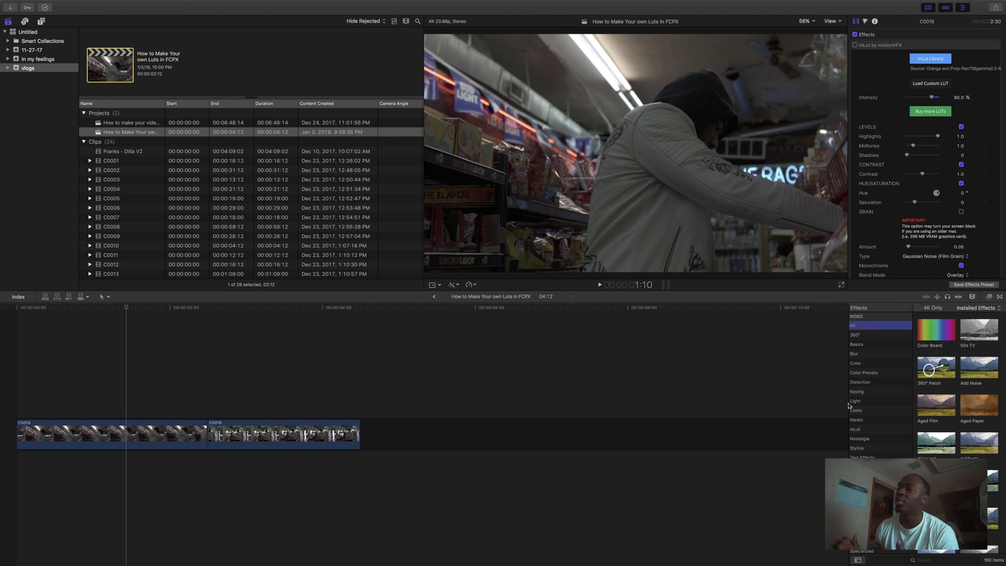
click(858, 430)
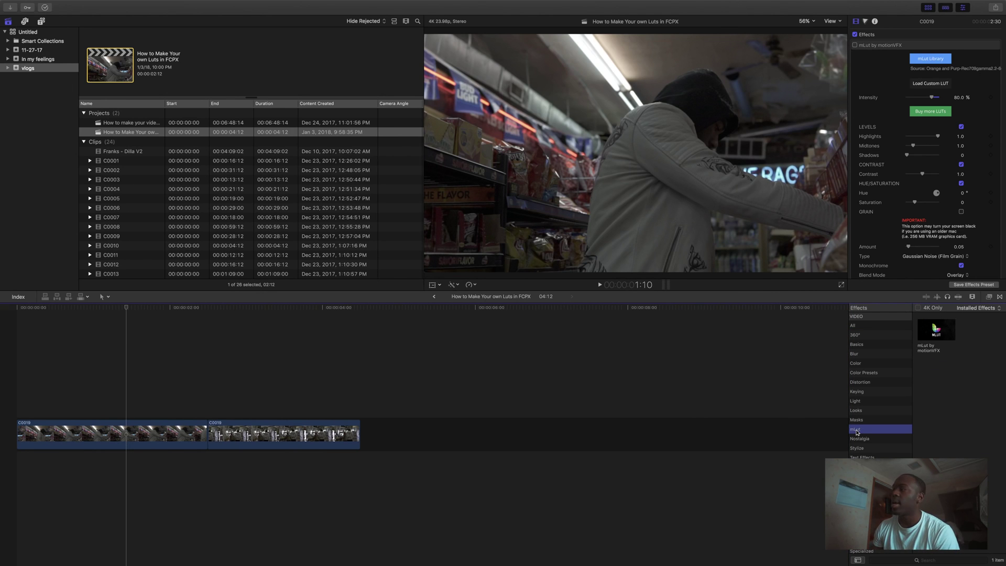
drag(954, 339, 177, 422)
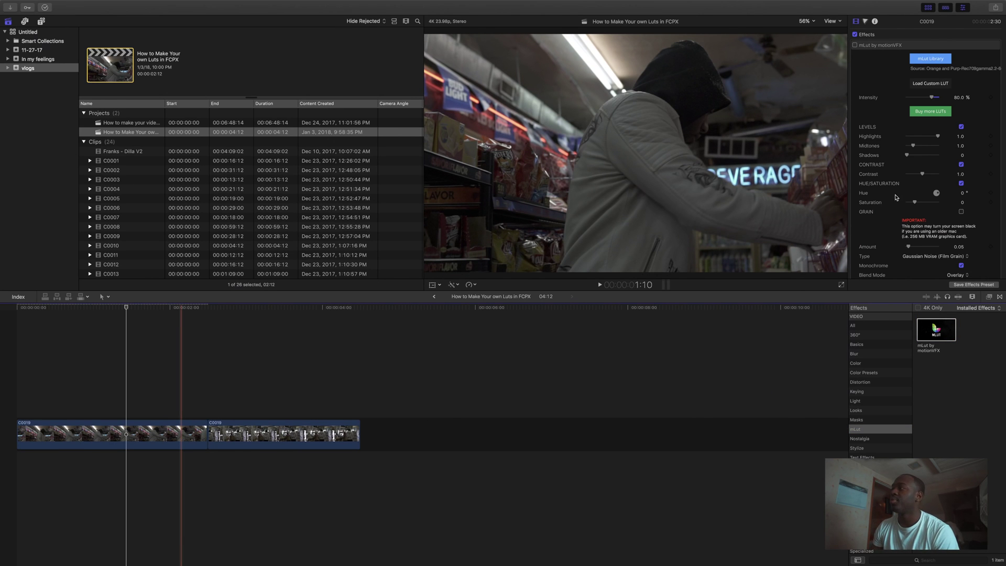
Step: Enable the first mLut effect on the clip and load the Orange and Purp Rec709gamma2.2-64.cube file as its custom LUT
scroll(898, 196, down, 3)
scroll(898, 196, up, 3)
scroll(898, 196, down, 5)
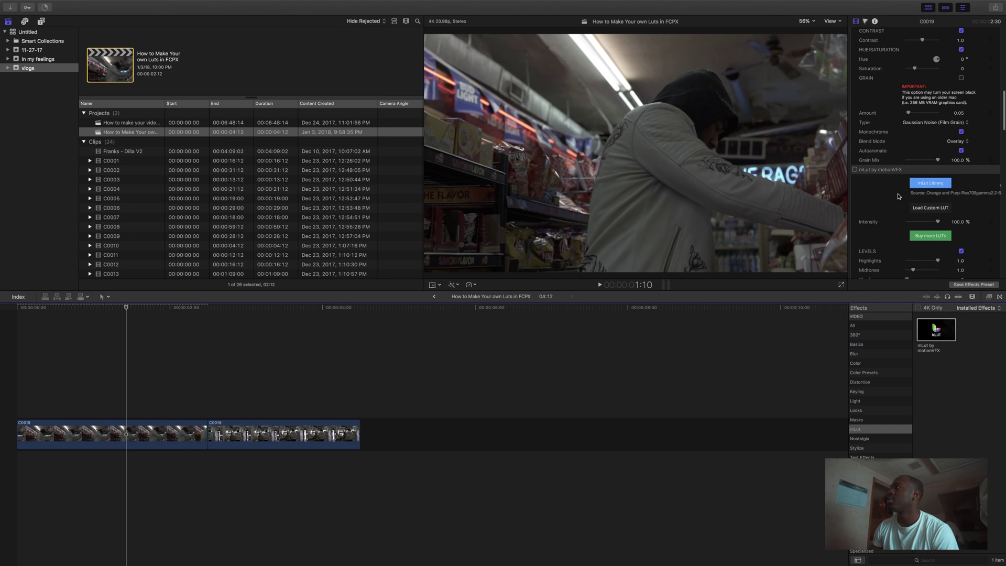
scroll(870, 213, down, 7)
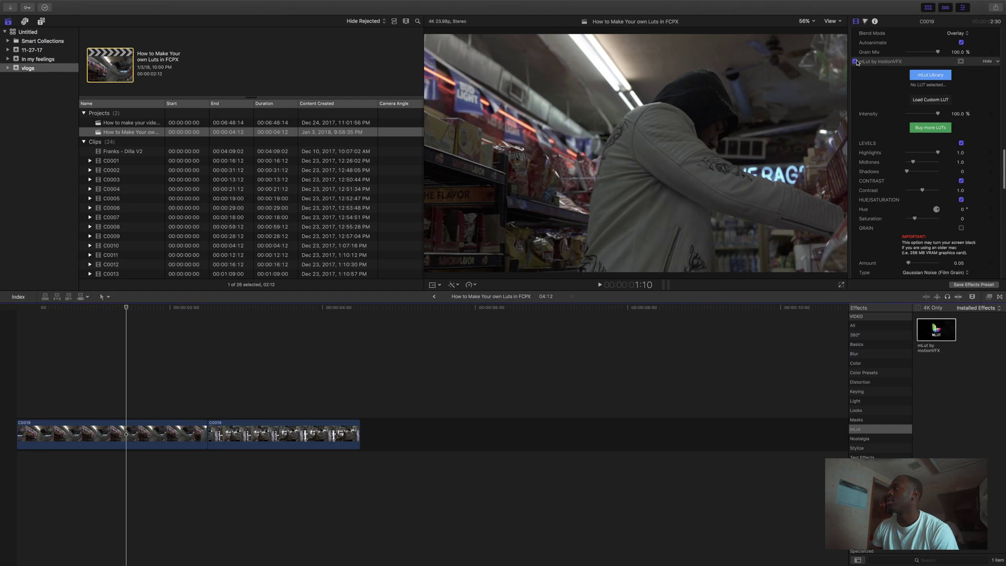
scroll(854, 111, down, 1)
scroll(855, 147, down, 7)
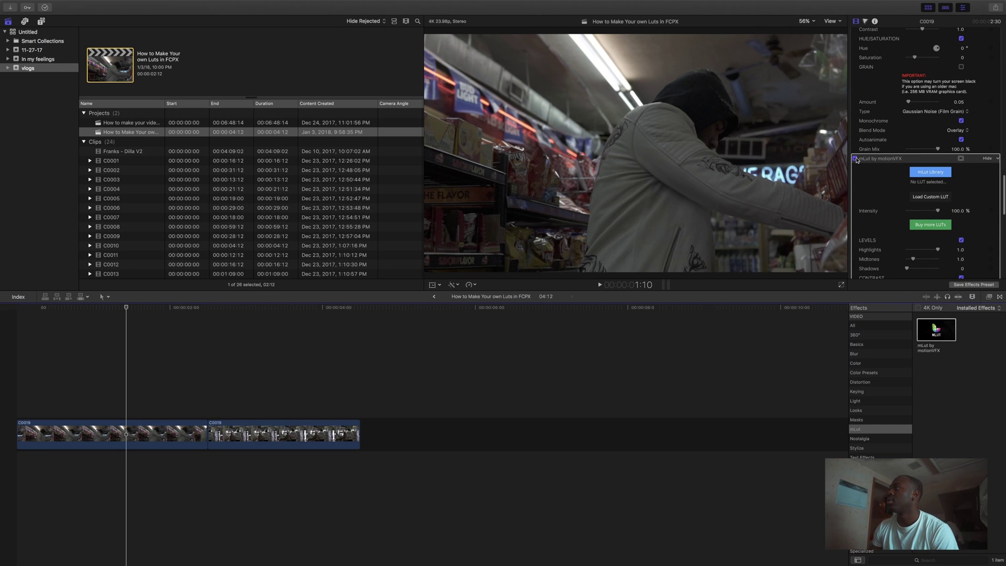
scroll(857, 177, down, 4)
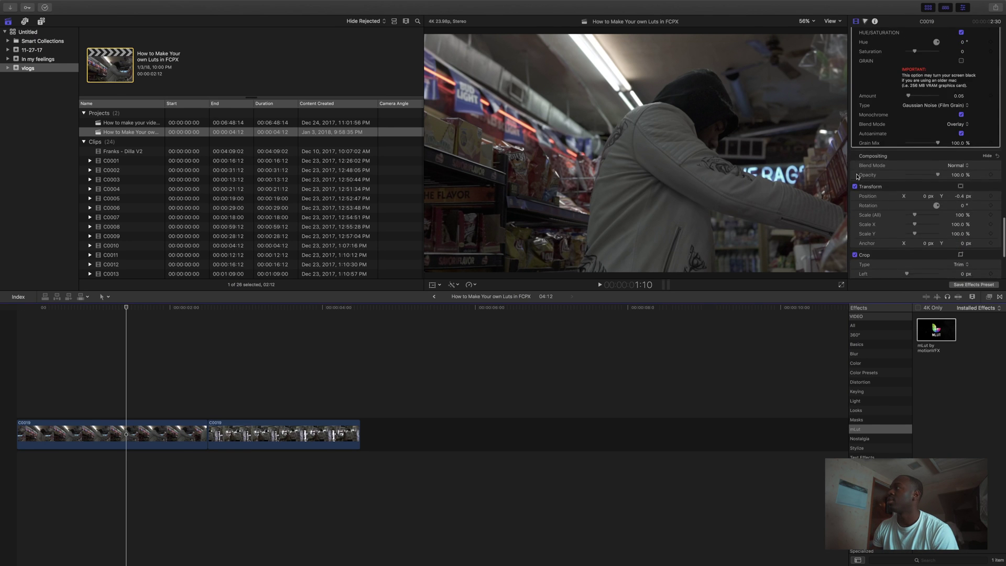
scroll(857, 177, up, 5)
scroll(860, 157, up, 7)
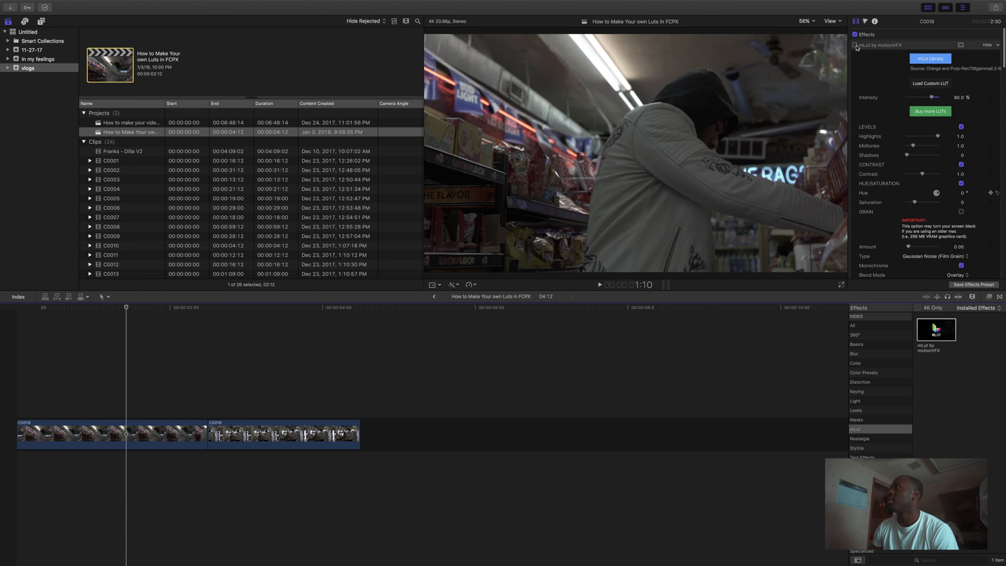
click(925, 84)
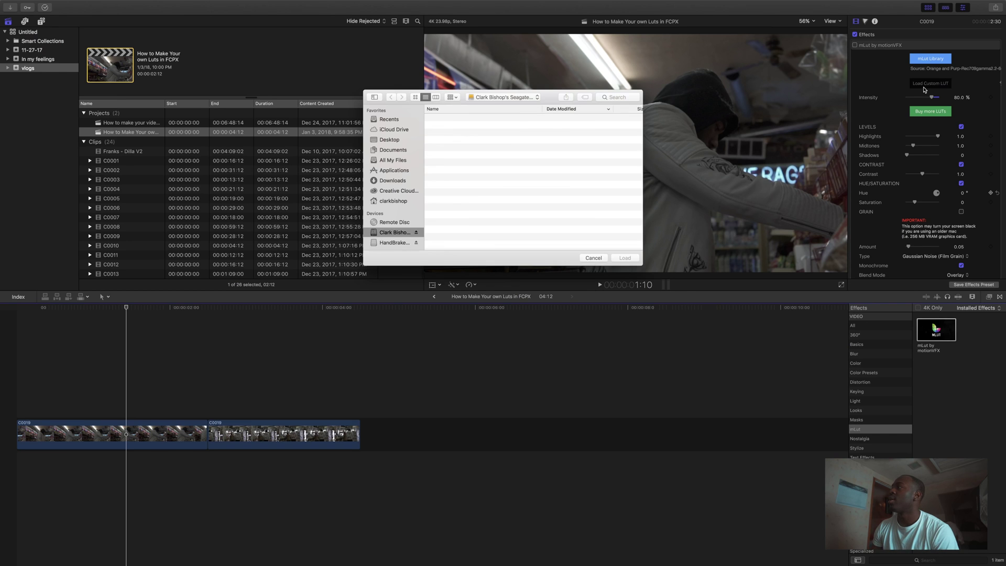
click(460, 164)
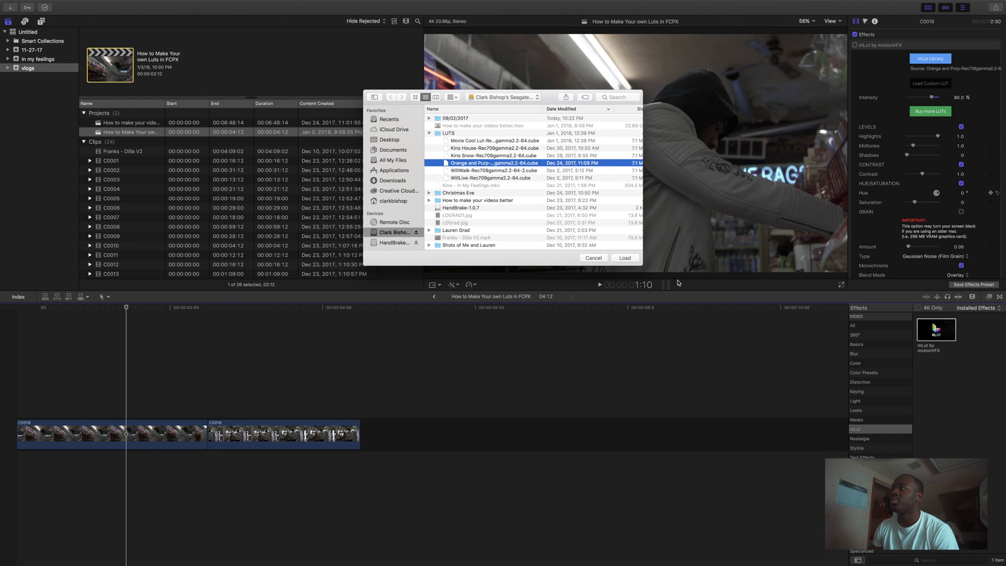
key(Return)
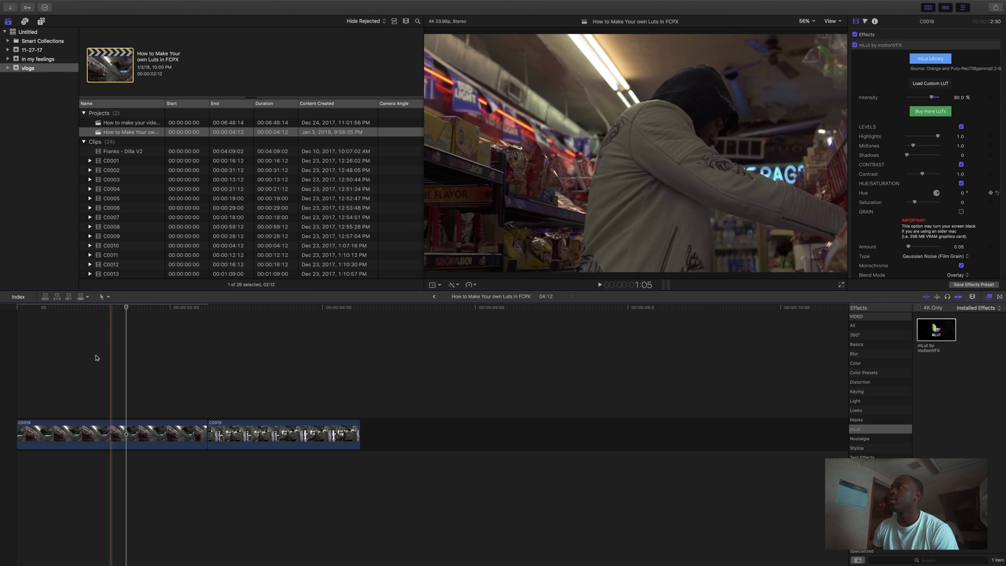
Step: Play the first clip from near the start of the timeline to preview the applied LUT, and pause playback
click(25, 362)
key(space)
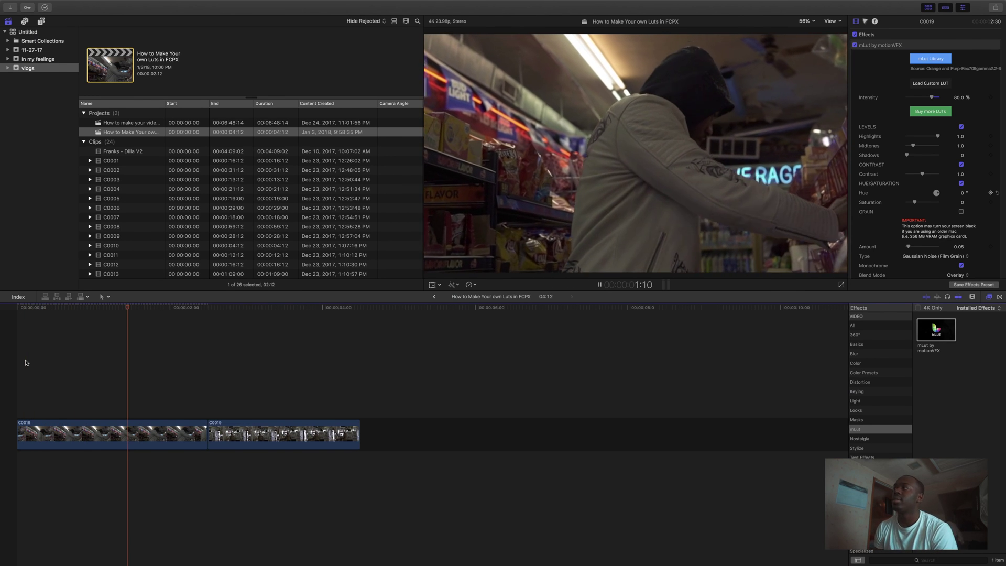
key(space)
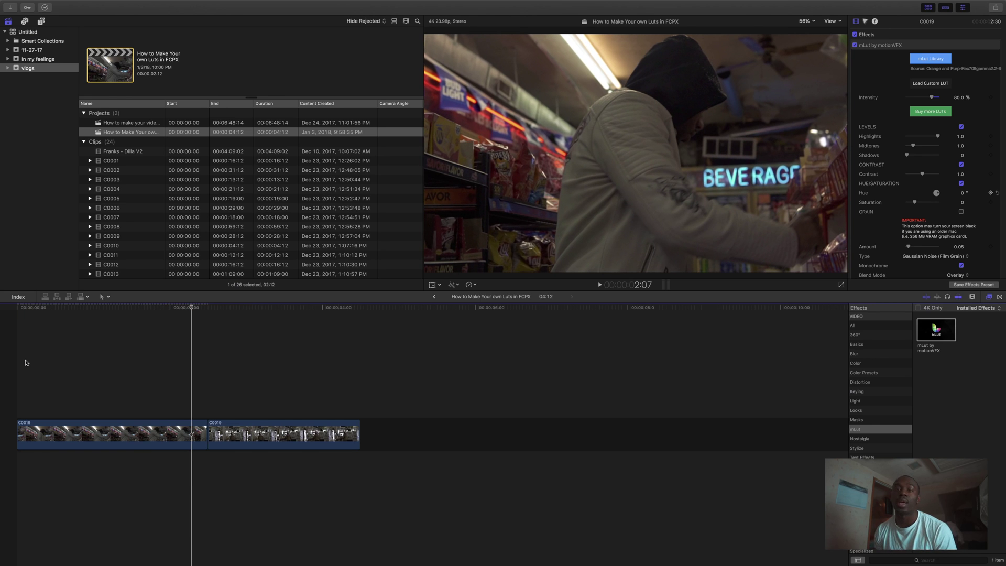